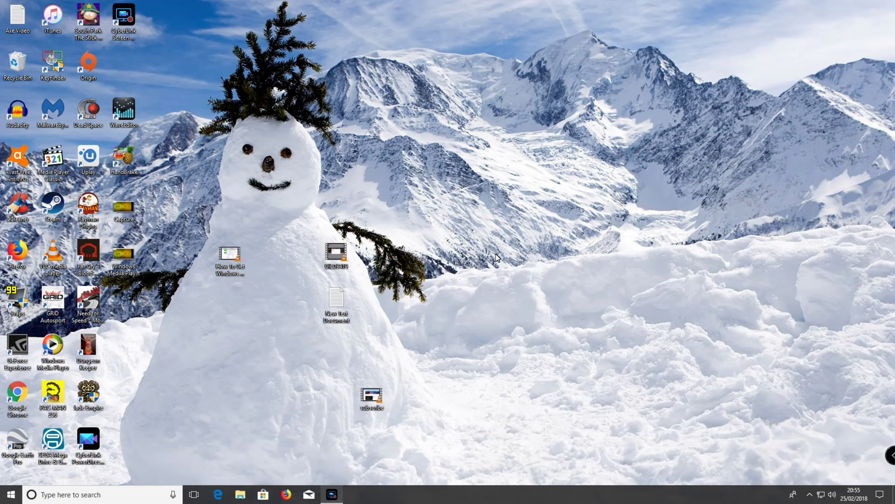
Launch Google Chrome and run a Google search for 'quicktime'
double_click(18, 392)
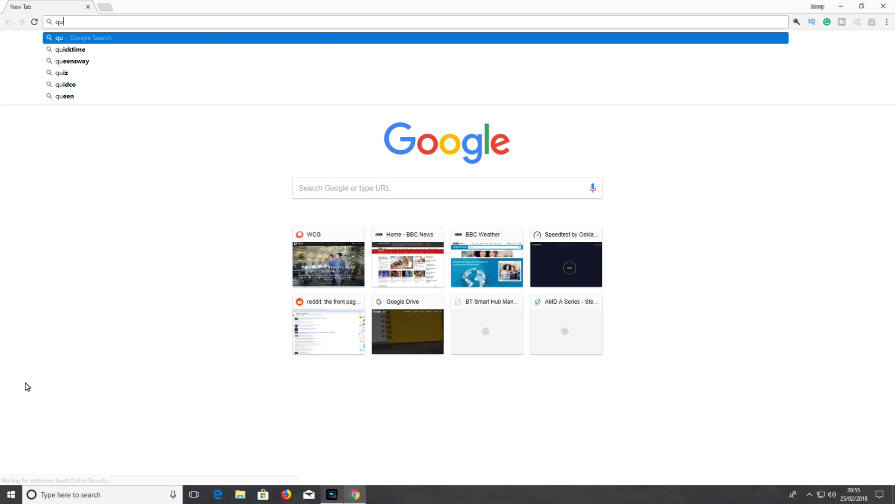
type("ick")
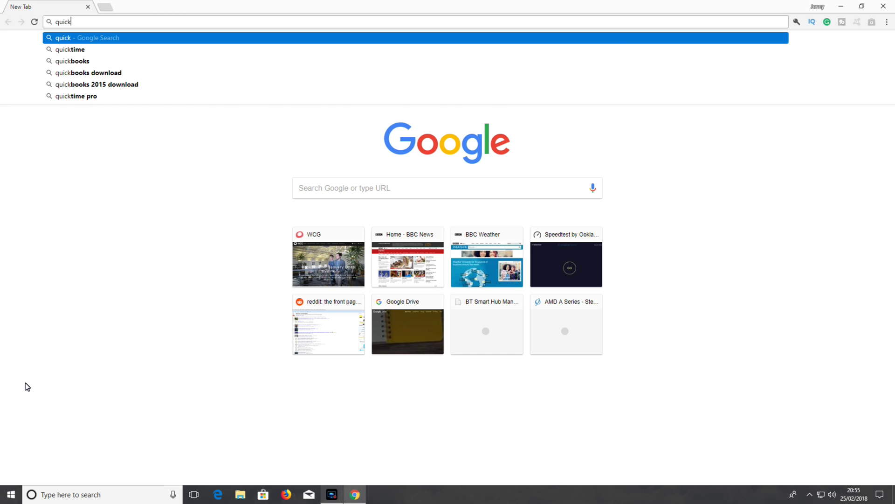
type("t")
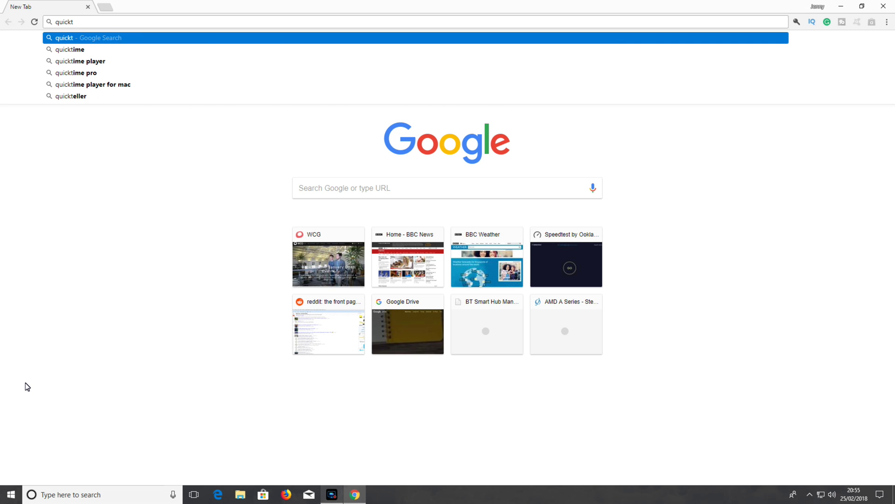
type("ime player")
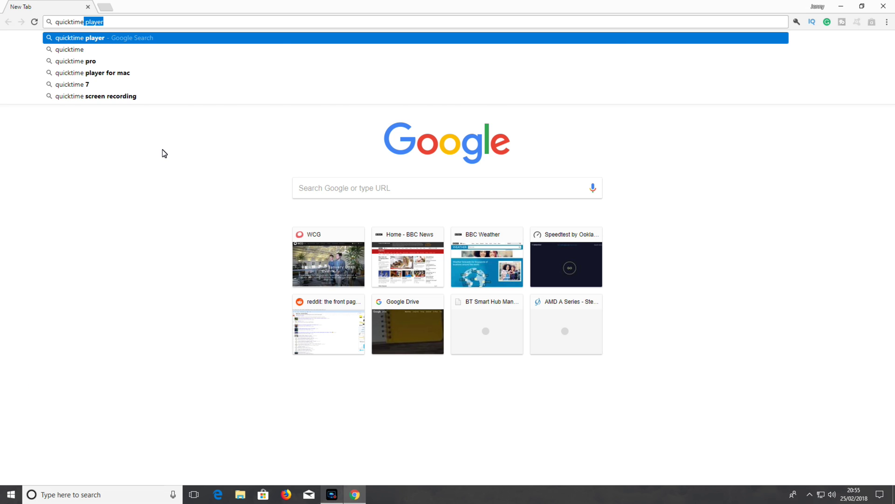
left_click(100, 46)
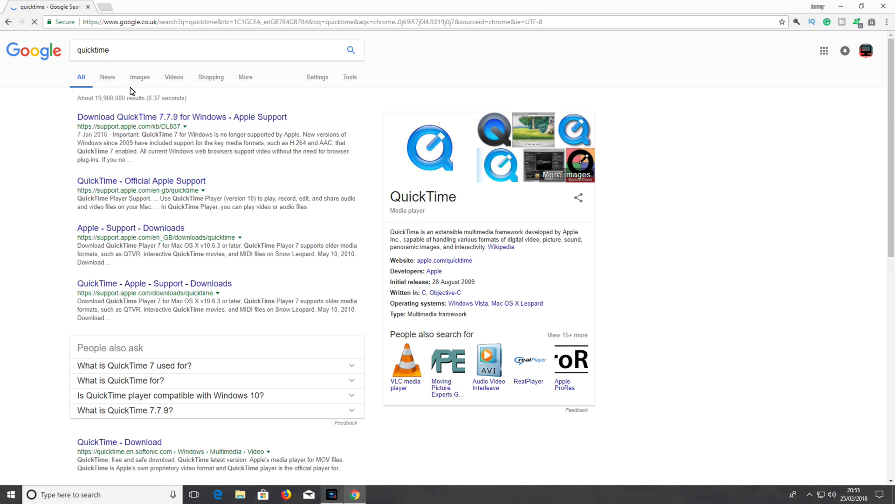
Download QuickTimeInstaller.exe from Apple's QuickTime 7.7.9 for Windows page and run it
left_click(166, 122)
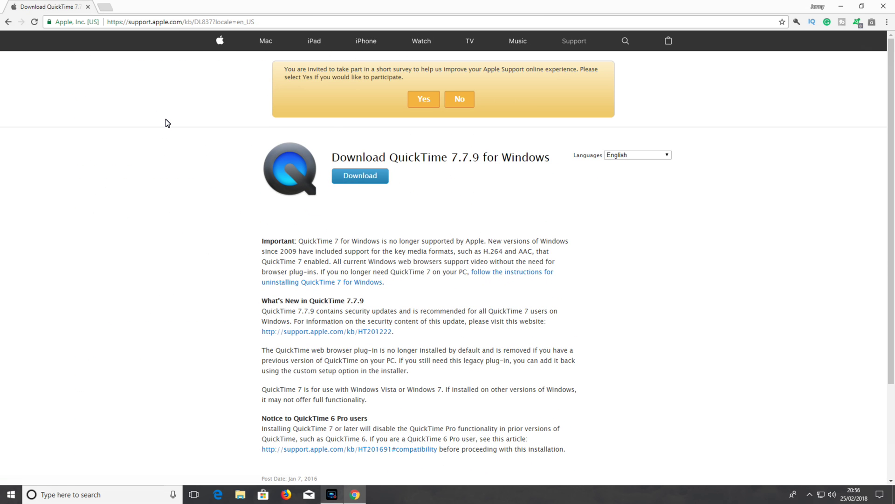
left_click(355, 178)
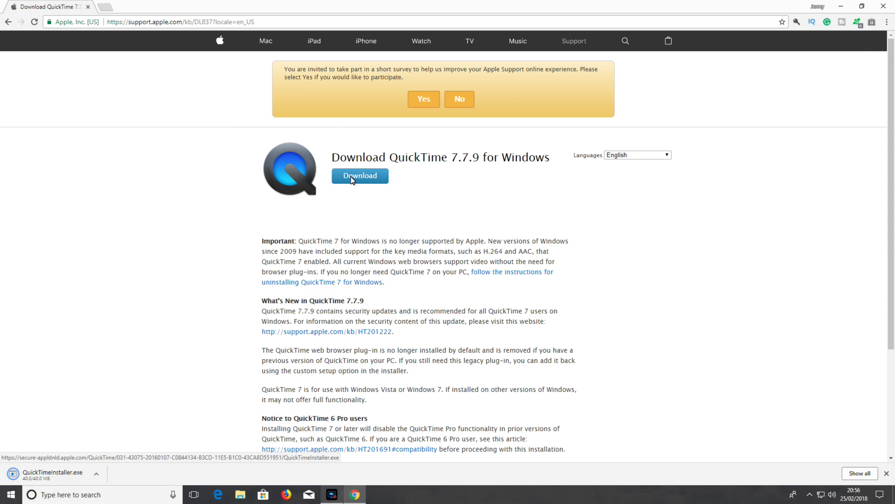
left_click(73, 481)
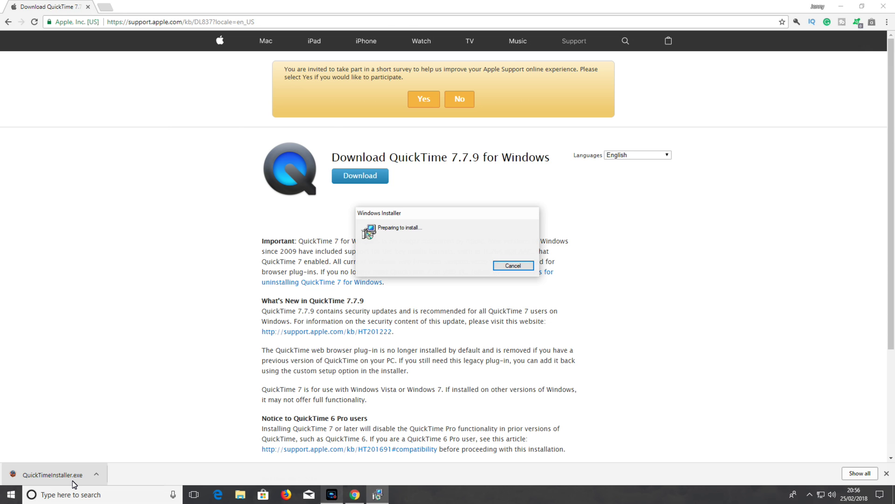
Close Chrome, accept the QuickTime licence, and continue a Custom setup with default features
left_click(887, 9)
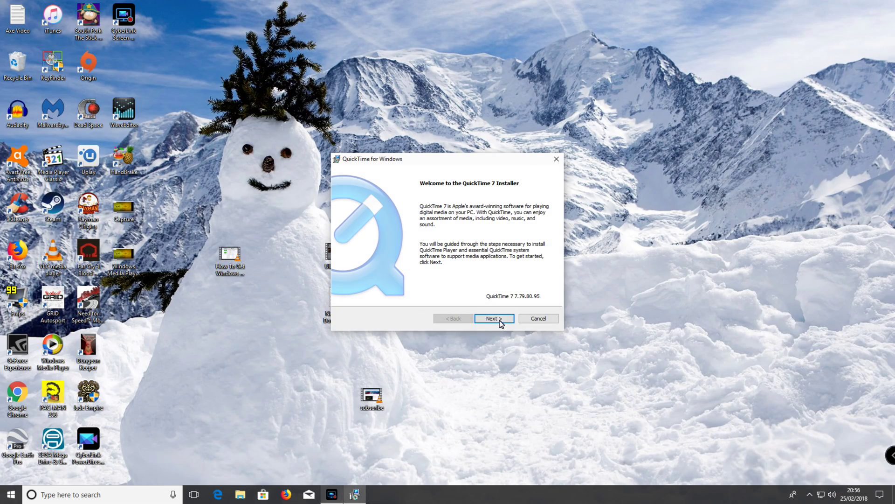
left_click(498, 319)
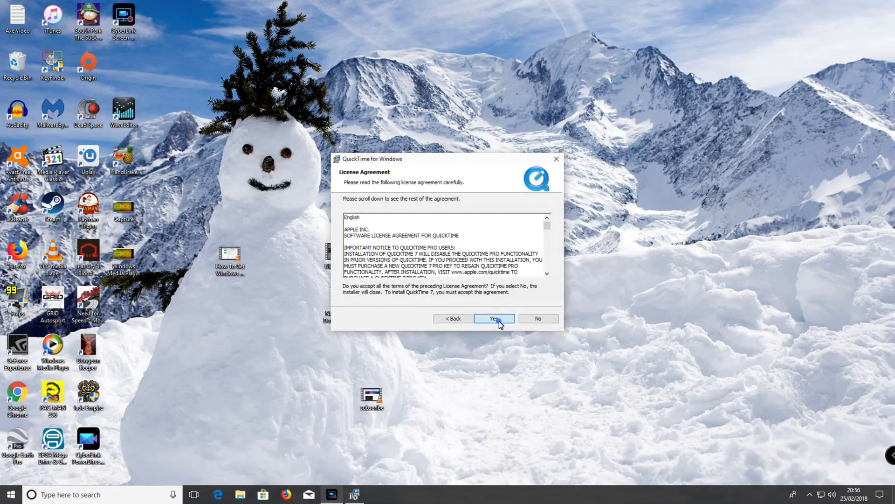
left_click(499, 322)
left_click(382, 252)
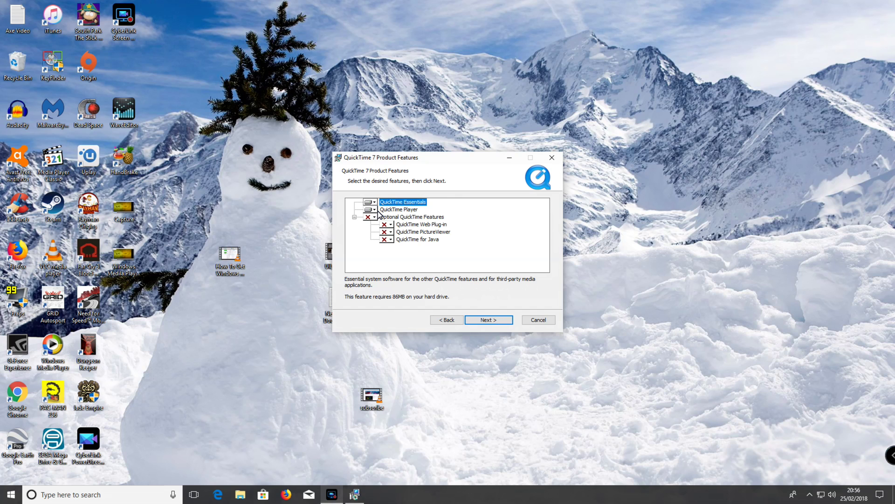
left_click(494, 320)
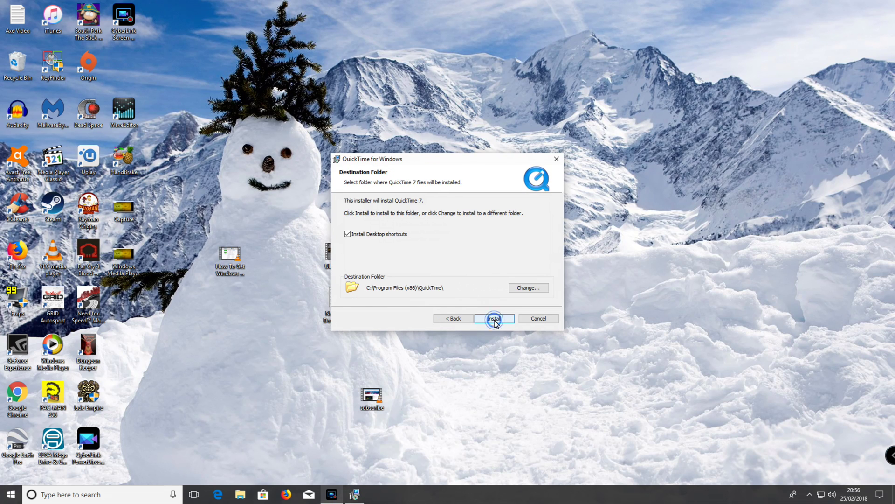
Install QuickTime 7 and wait for the Installer Completed page
left_click(494, 320)
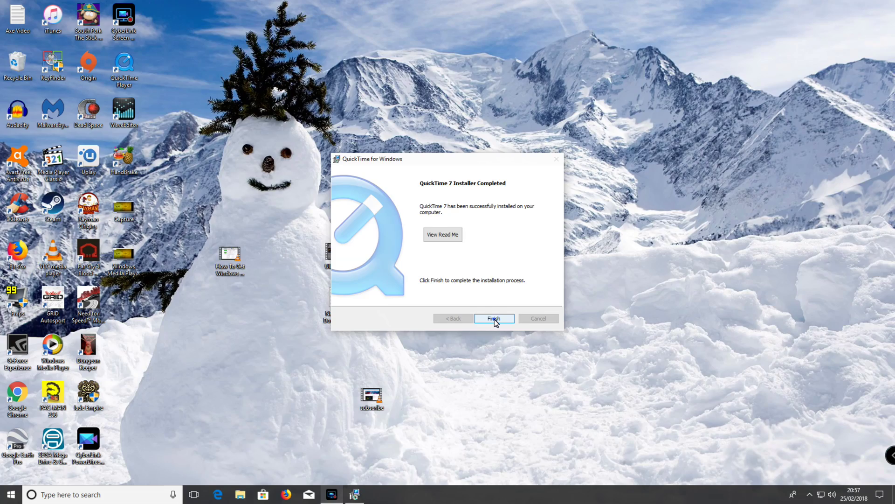
Finish the installer and restore QuickTime file associations, suppressing future checks
left_click(495, 319)
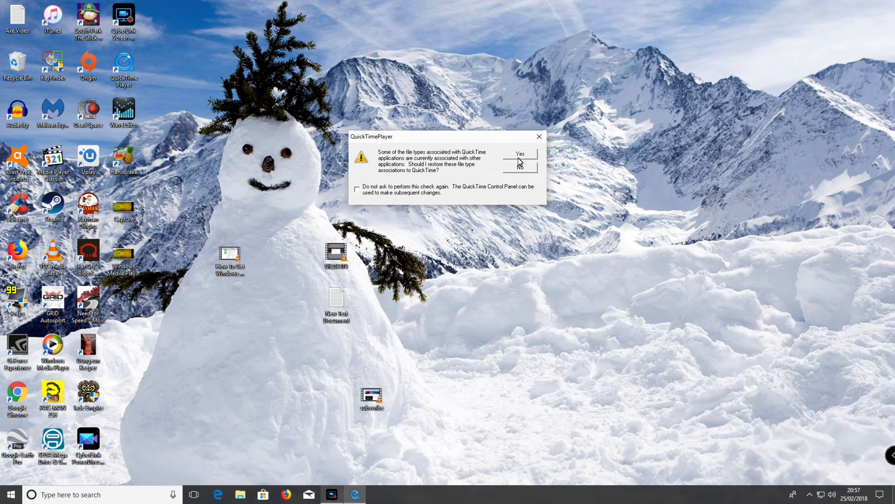
left_click(356, 188)
left_click(517, 158)
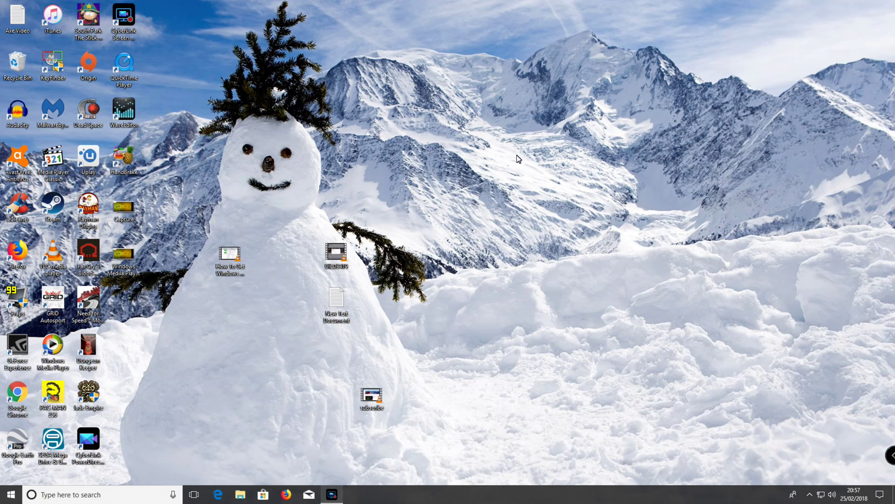